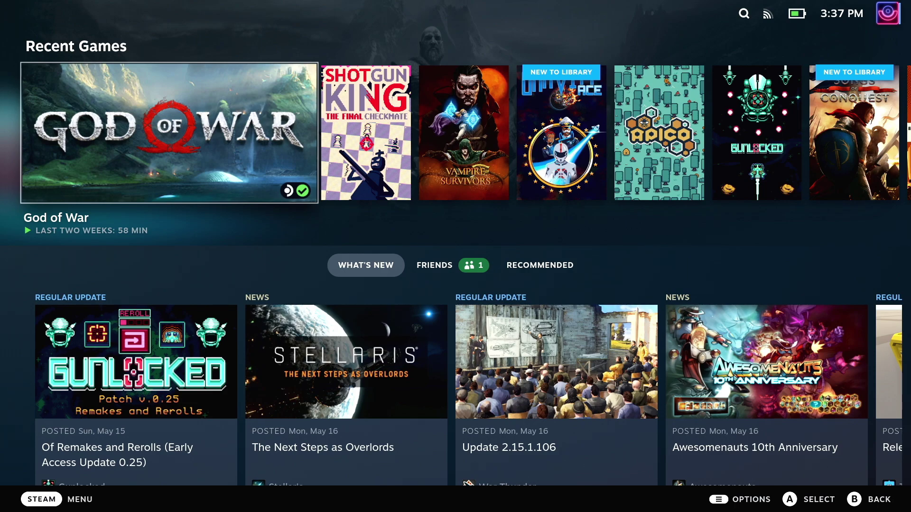
Switch the Steam Deck from Gaming Mode to the desktop through the Steam menu's Power options
key("ctrl+1")
key("Down")
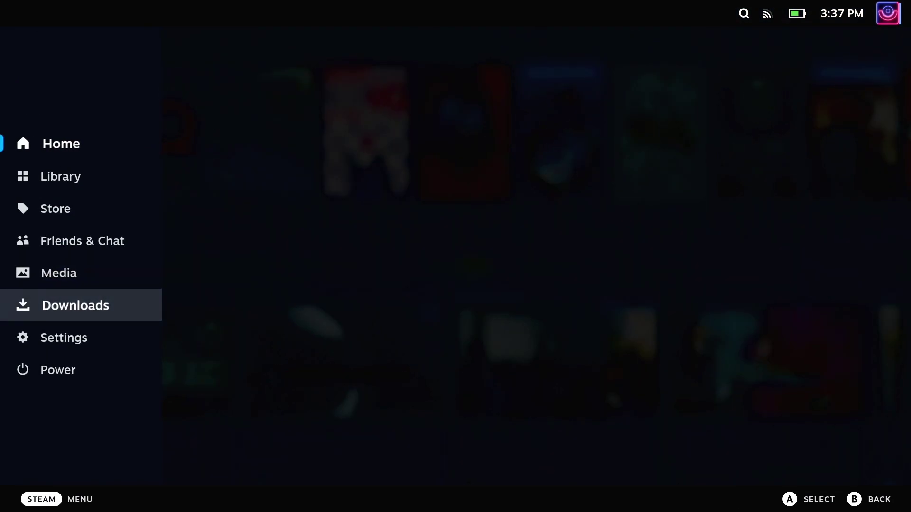
key("Down")
key("Down")
key("Return")
key("Down")
key("Down")
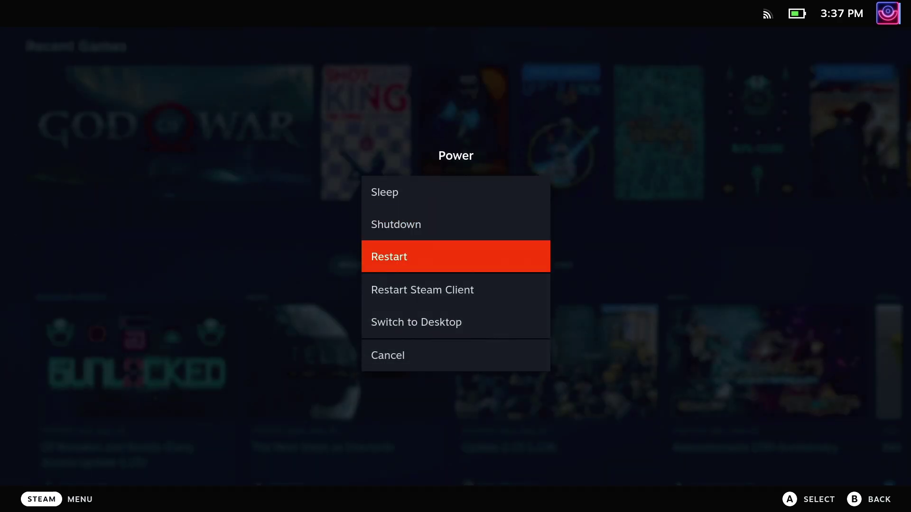
key("Down")
key("Down")
key("Return")
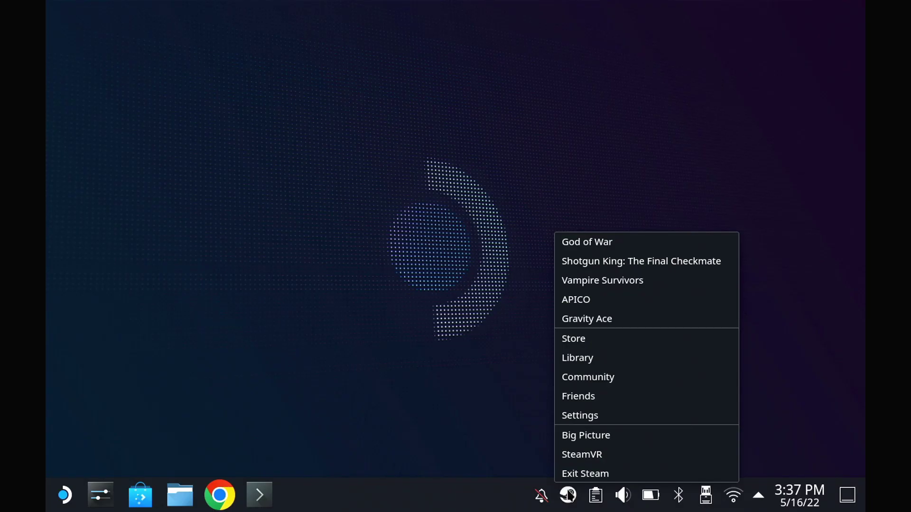
Set Steam's In-Game screenshot folder to Documents
left_click(596, 417)
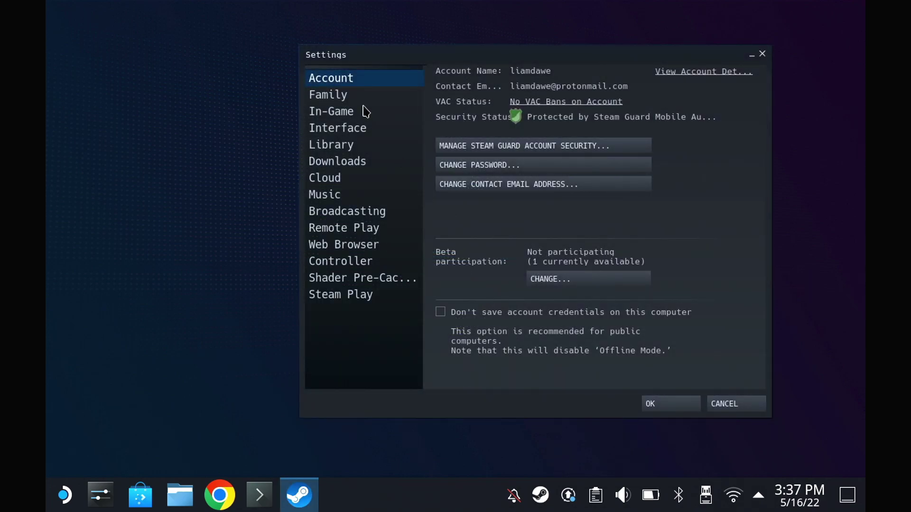
left_click(333, 115)
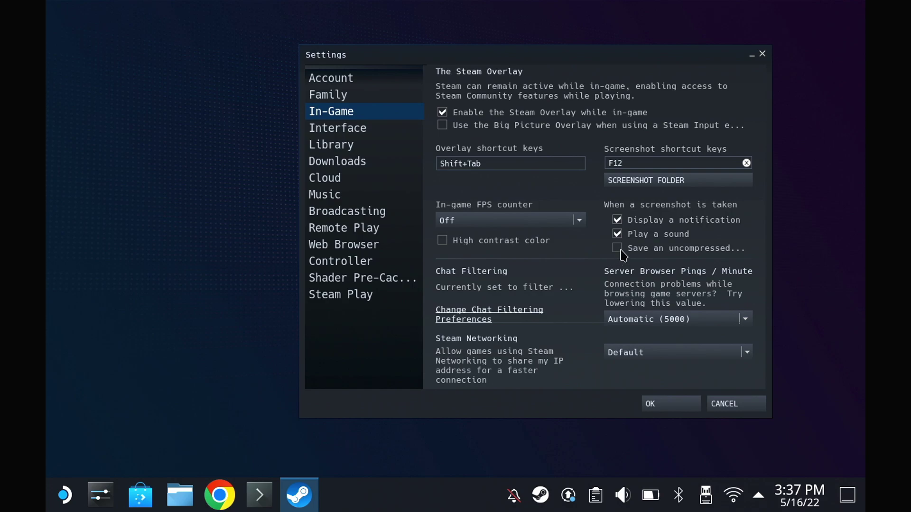
left_click(646, 180)
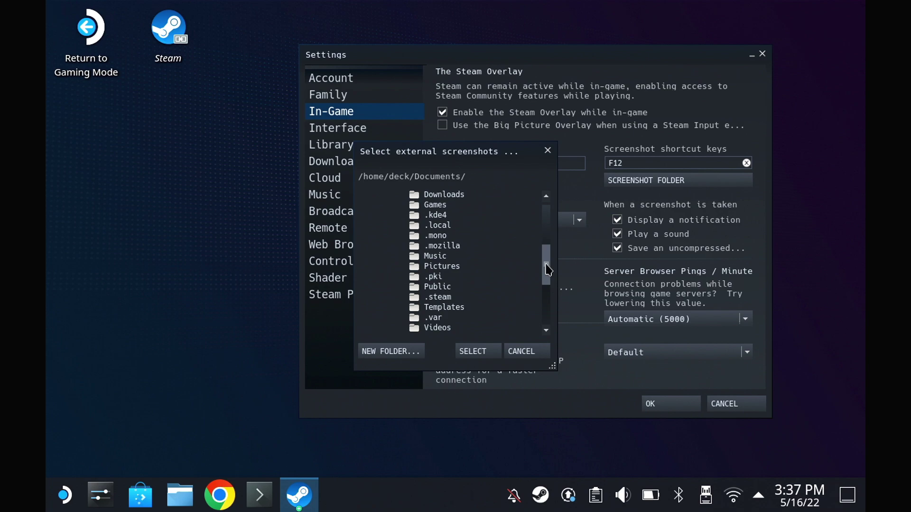
left_click_drag(547, 264, 552, 239)
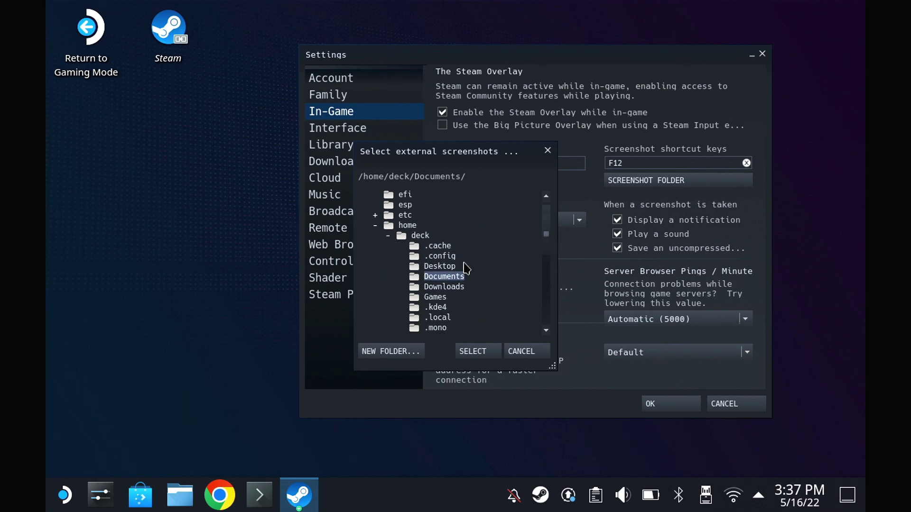
left_click(472, 351)
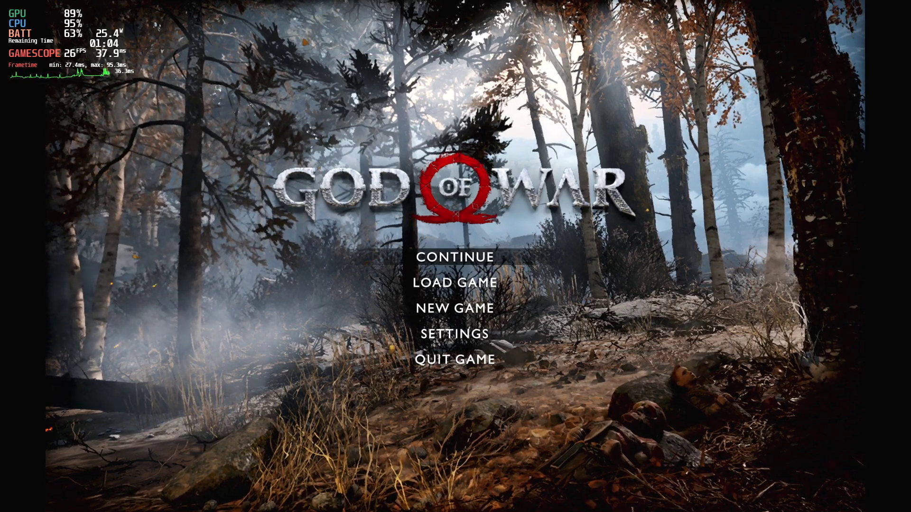
Capture a God of War screenshot with F12, quit the game, and find the PNG in Dolphin's Documents
key("F12")
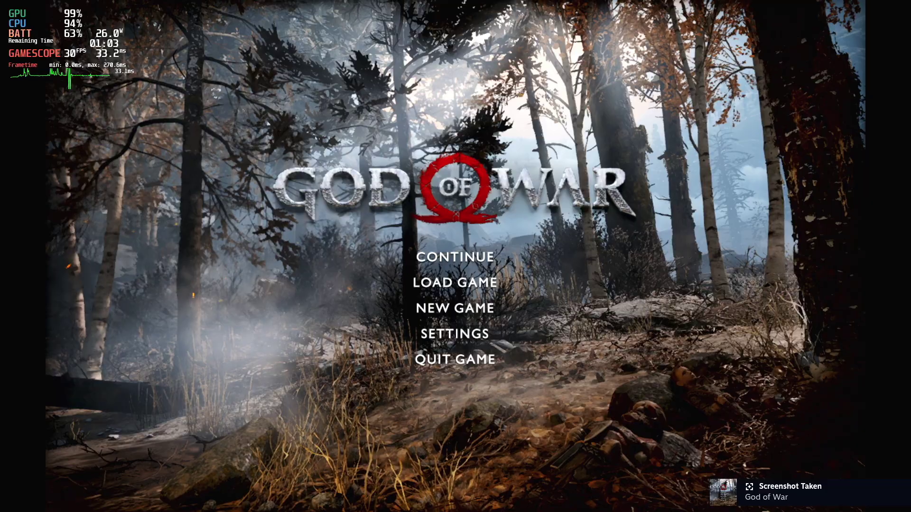
key("alt+F4")
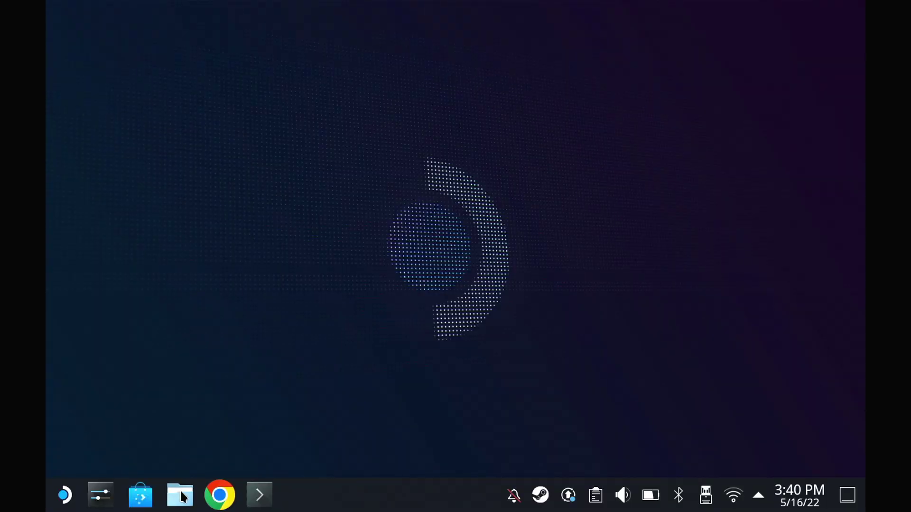
left_click(180, 495)
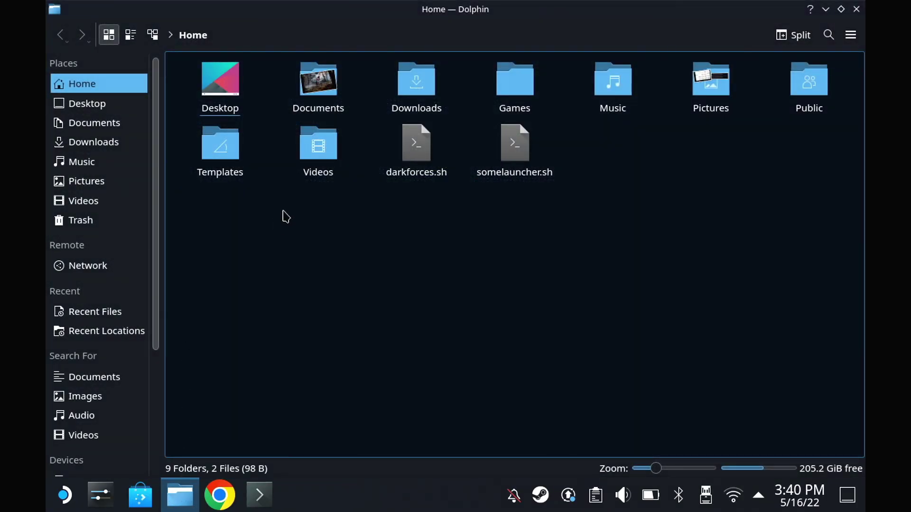
left_click(319, 87)
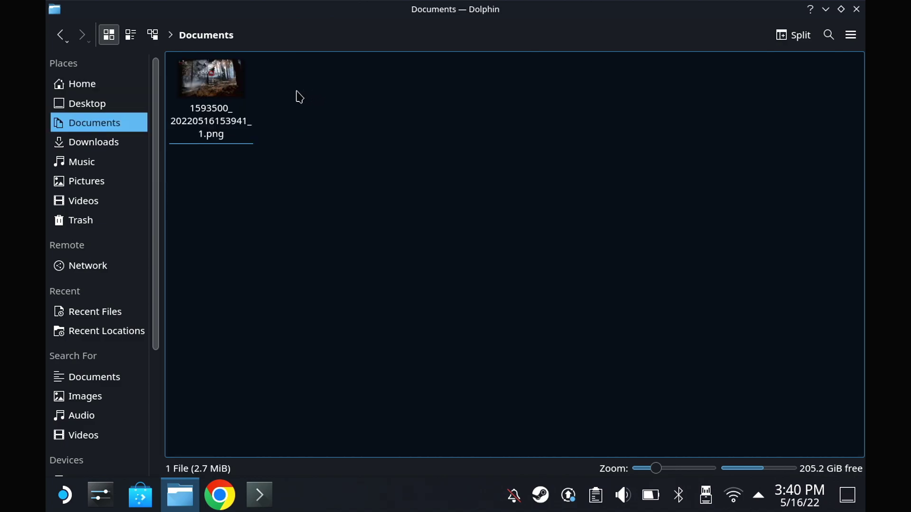
mouse_move(211, 100)
right_click(220, 88)
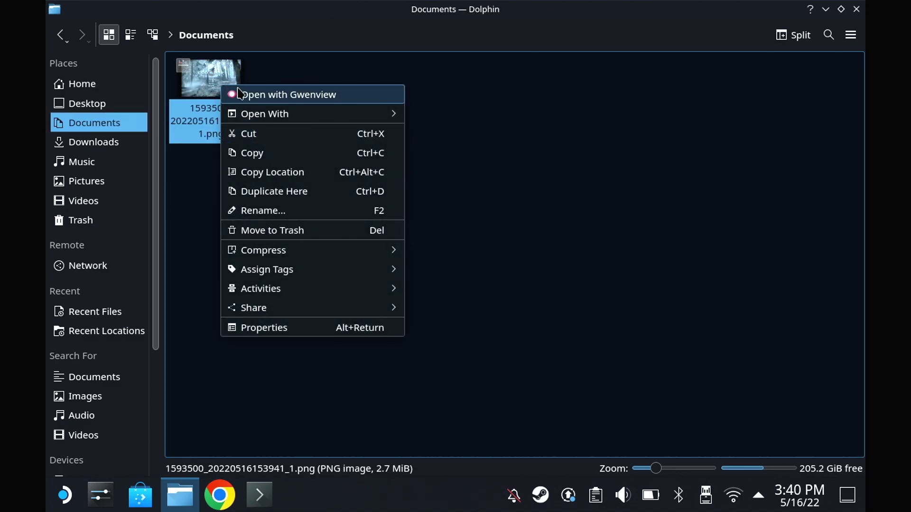
Open the God of War PNG in Gwenview, toggle full screen on and off, then return to Dolphin
left_click(243, 95)
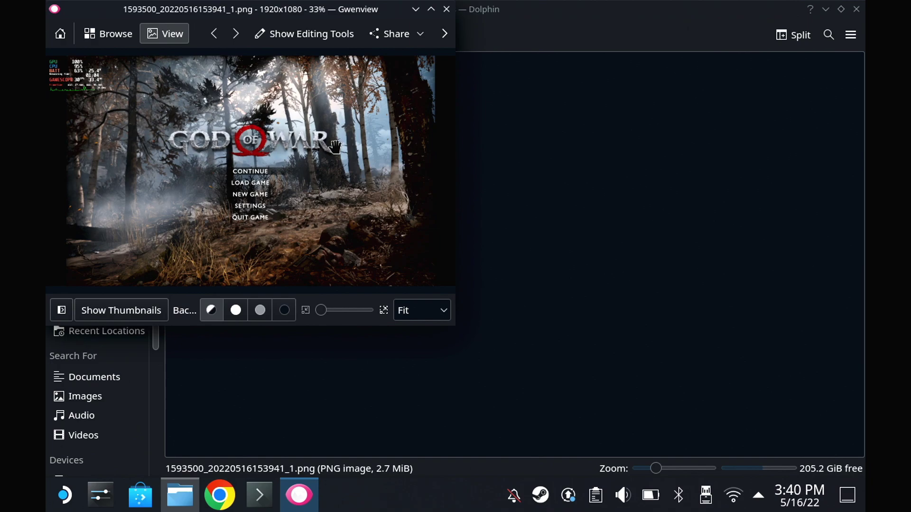
double_click(326, 153)
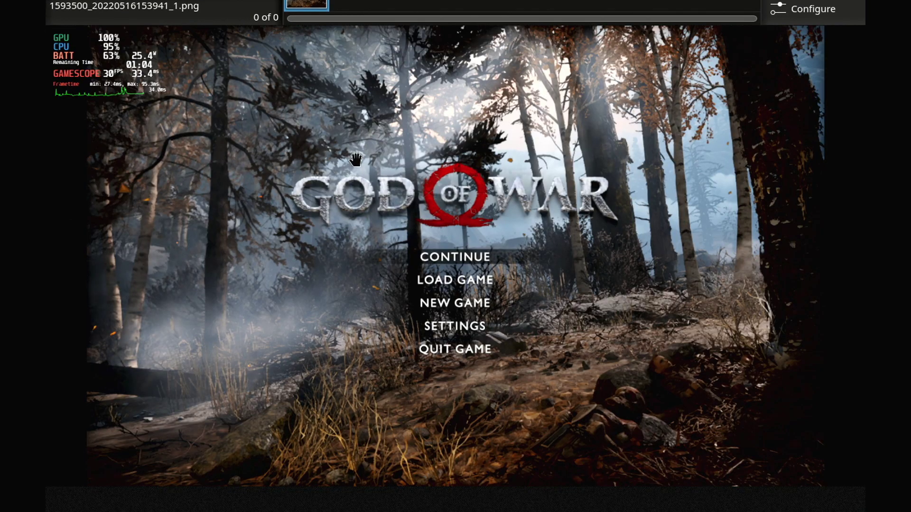
double_click(538, 163)
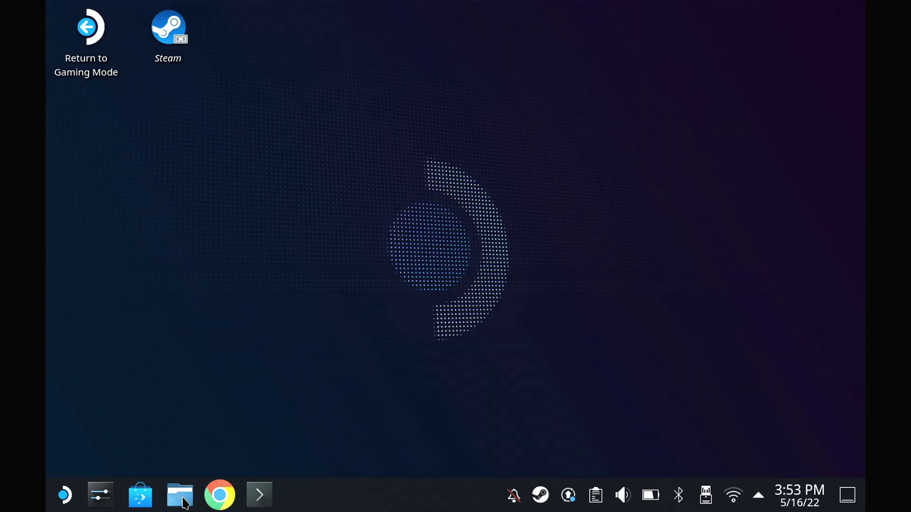
left_click(175, 493)
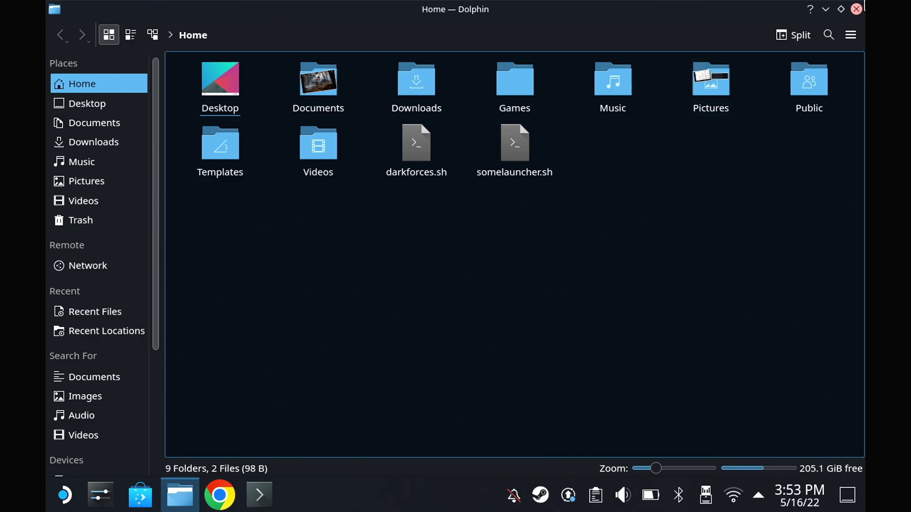
Show hidden files in Dolphin and browse into .steam/steam/userdata
left_click(850, 40)
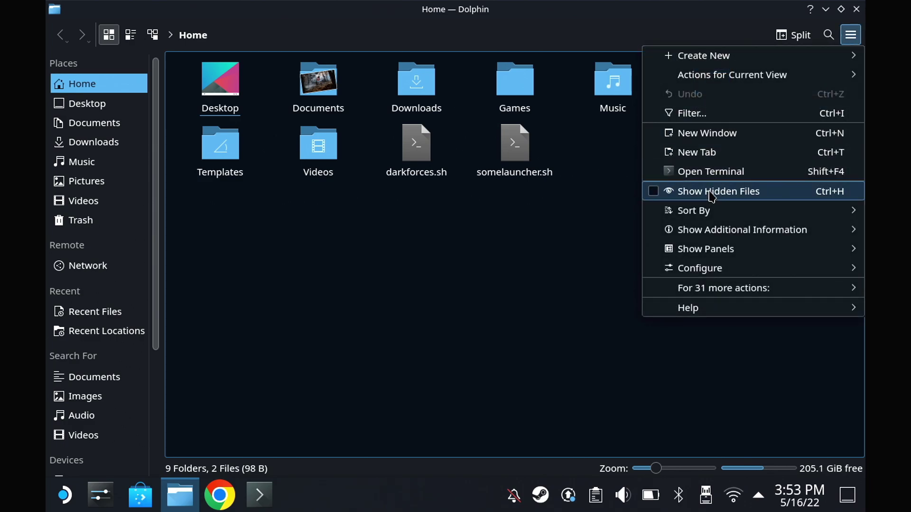
left_click(712, 196)
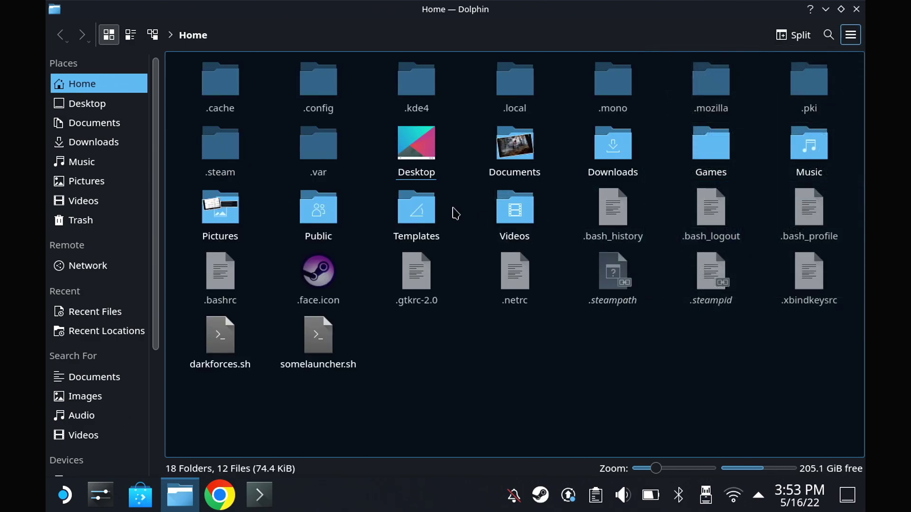
left_click(226, 153)
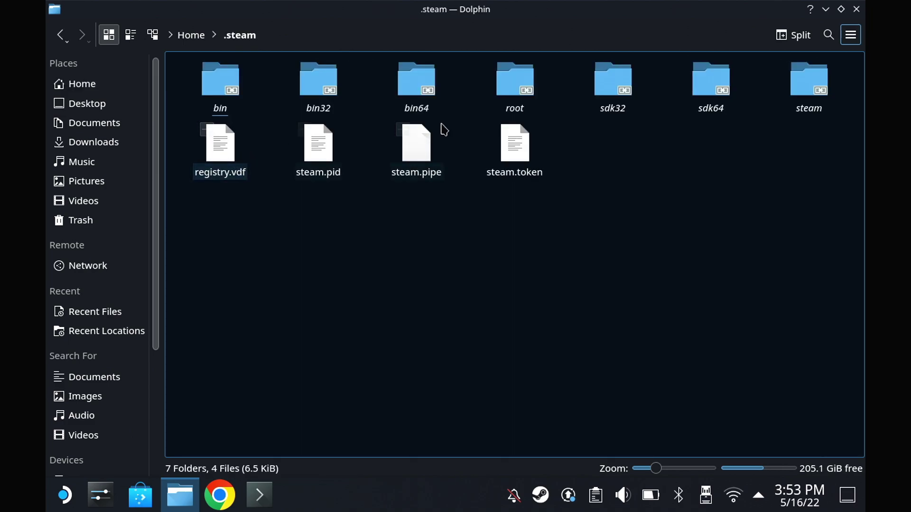
left_click(808, 96)
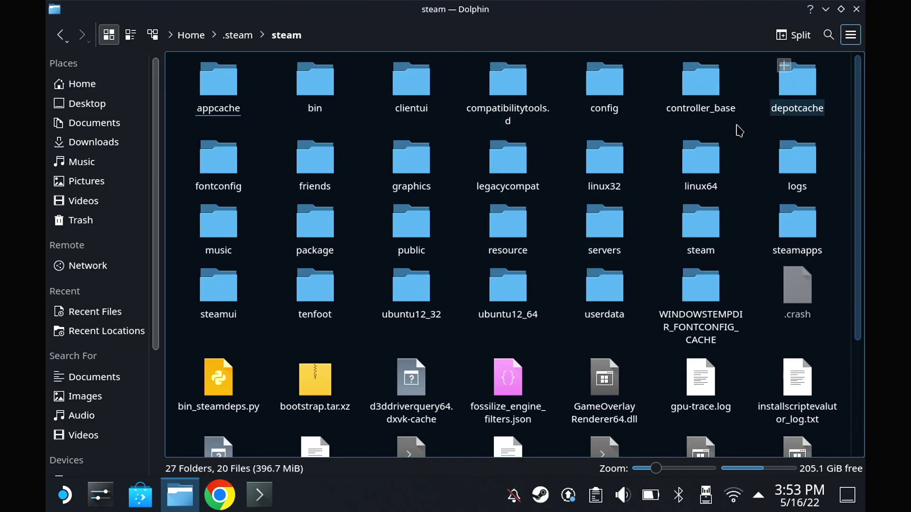
left_click(604, 291)
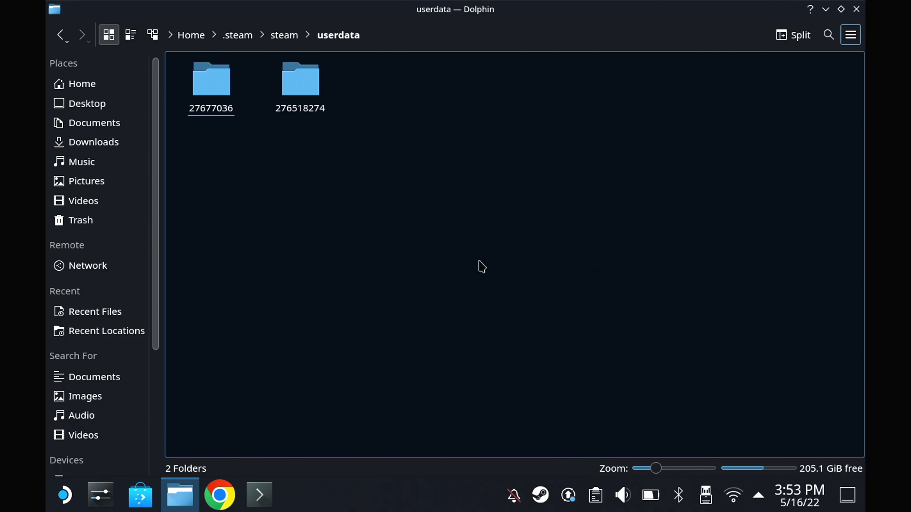
Open 27677036/760/remote/1593500/screenshots to see the five JPG captures
left_click(218, 96)
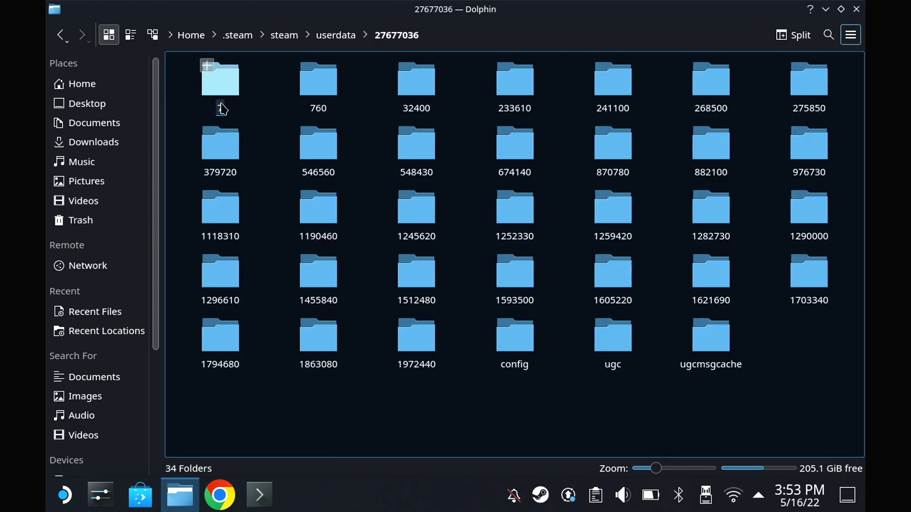
left_click(328, 100)
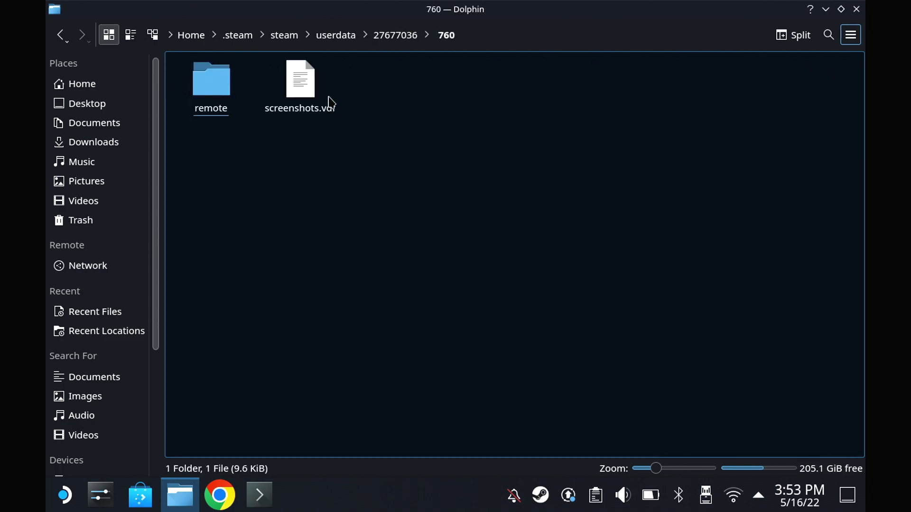
left_click(217, 86)
left_click(570, 84)
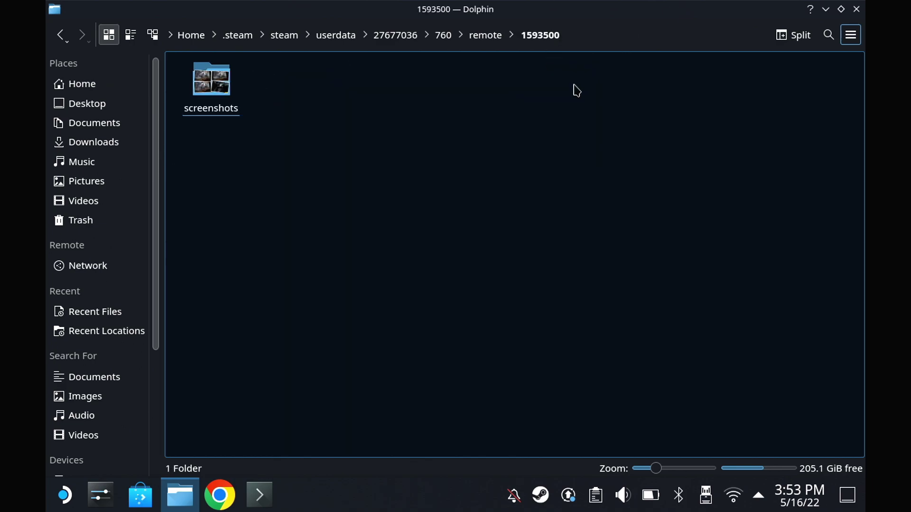
left_click(211, 83)
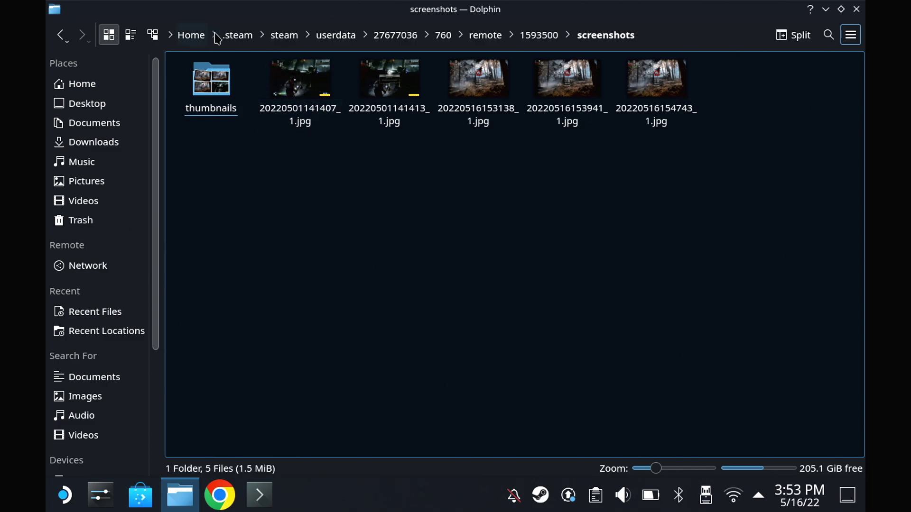
Return to Home and browse into .local/share/Steam/userdata
left_click(191, 36)
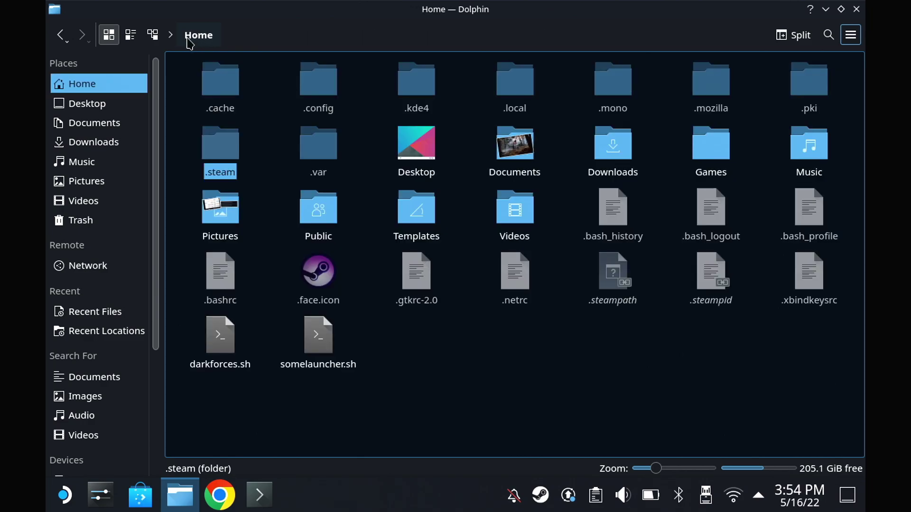
left_click(516, 86)
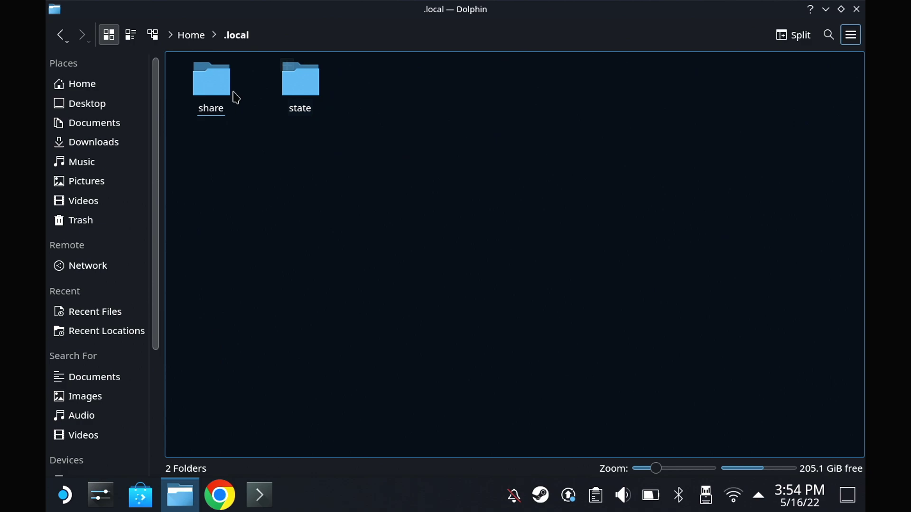
left_click(209, 99)
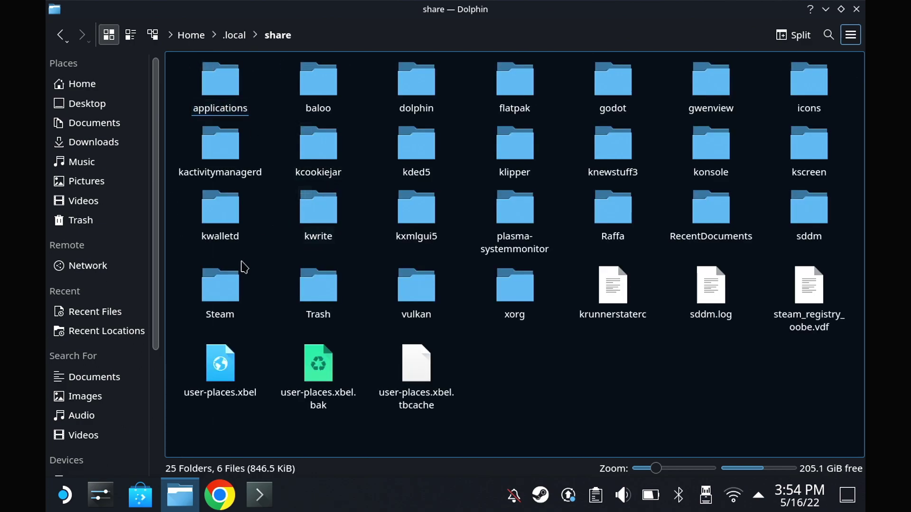
left_click(221, 283)
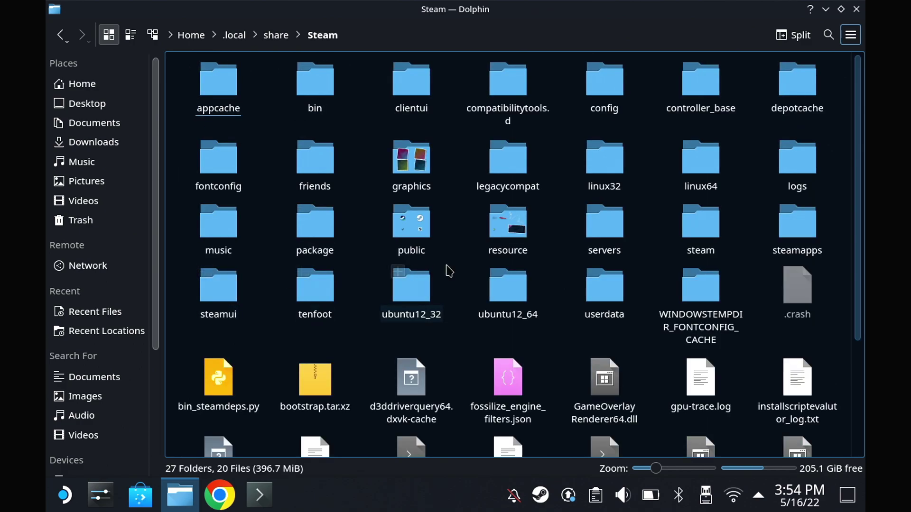
left_click(626, 289)
Open folders 27677036, 760, remote, and 1593500
left_click(211, 83)
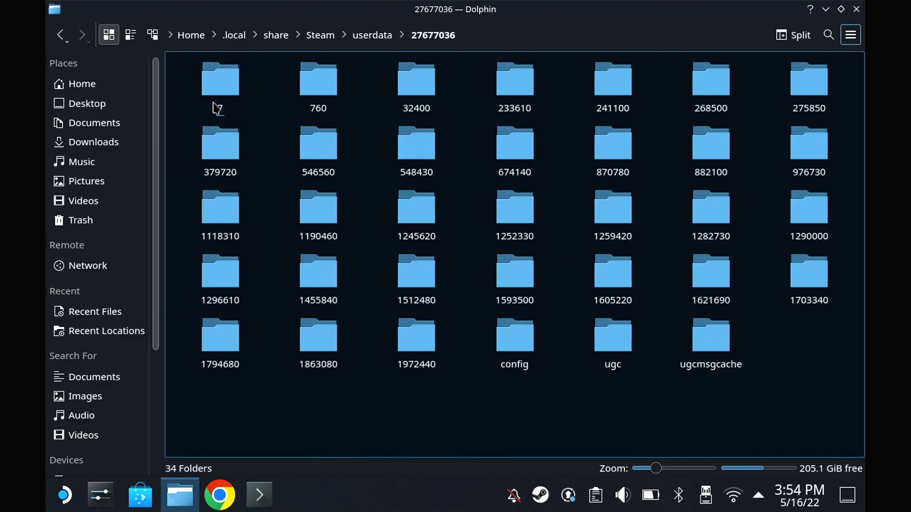
left_click(316, 87)
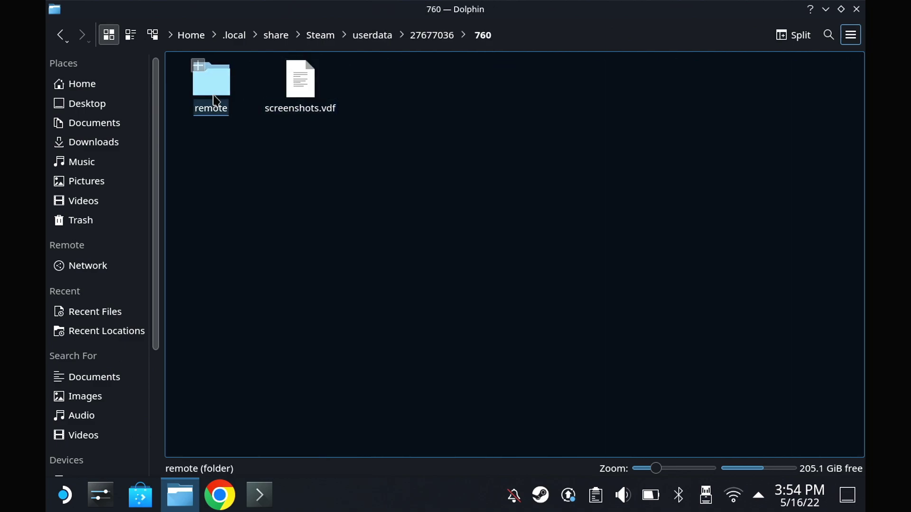
left_click(223, 83)
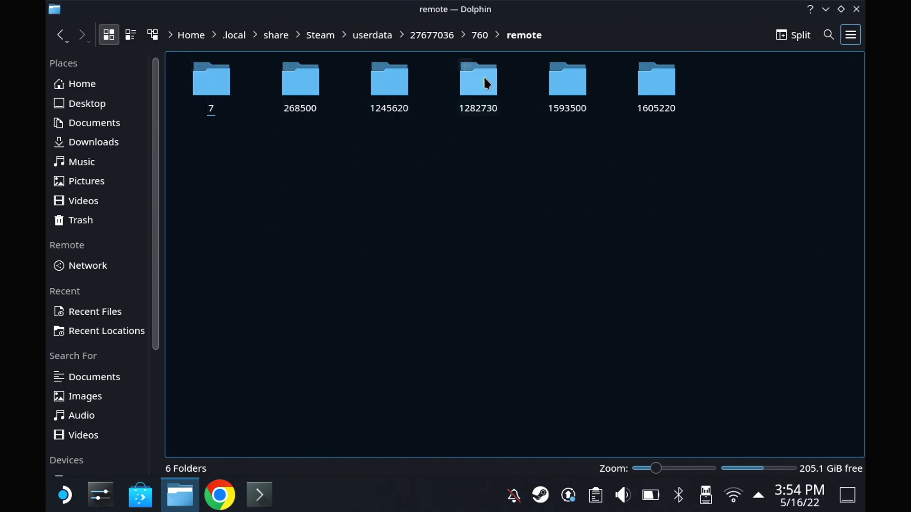
left_click(569, 81)
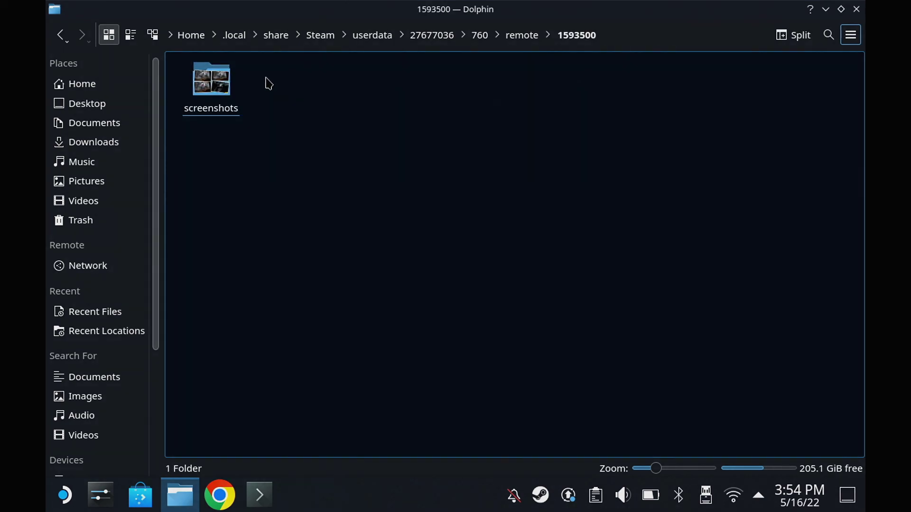